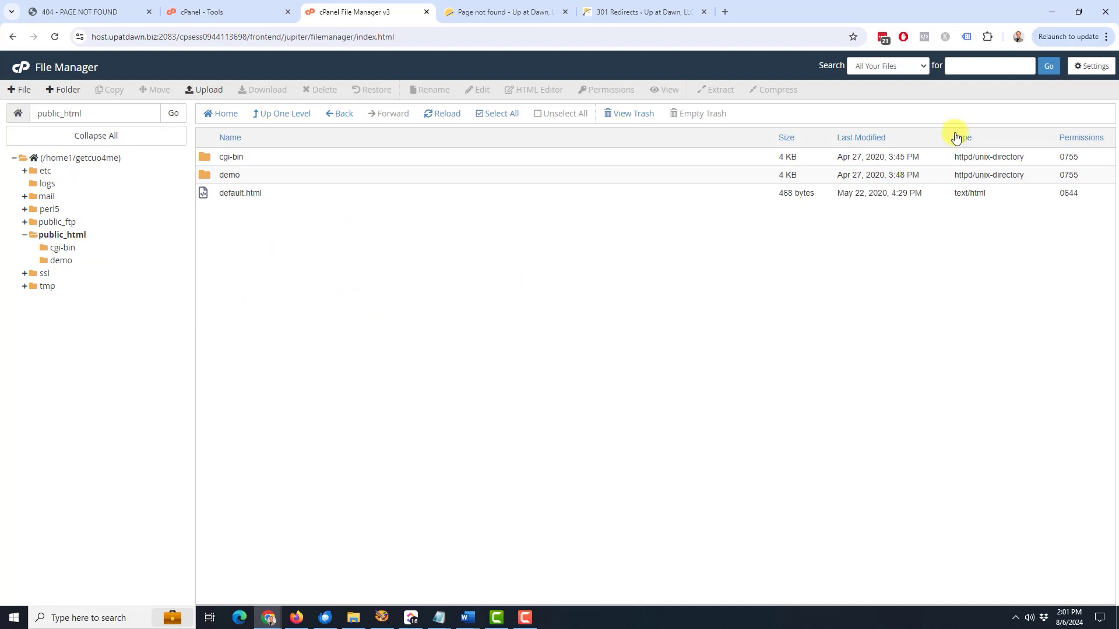
# Step: Turn on Show Hidden Files (dotfiles) in the file manager preferences and save them
pyautogui.click(1090, 66)
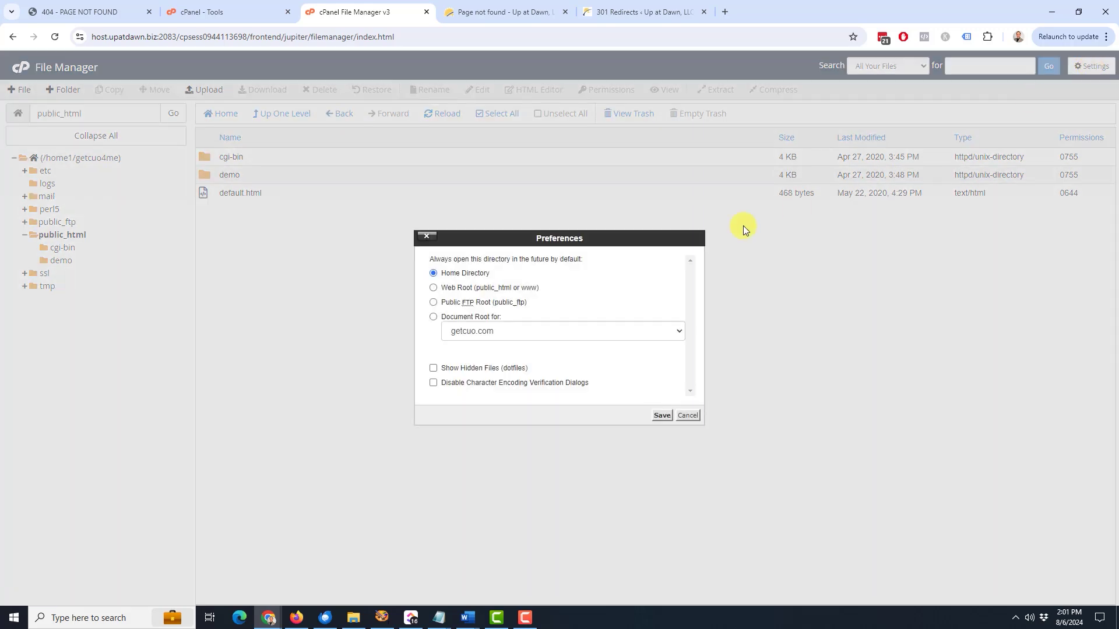
pyautogui.click(433, 368)
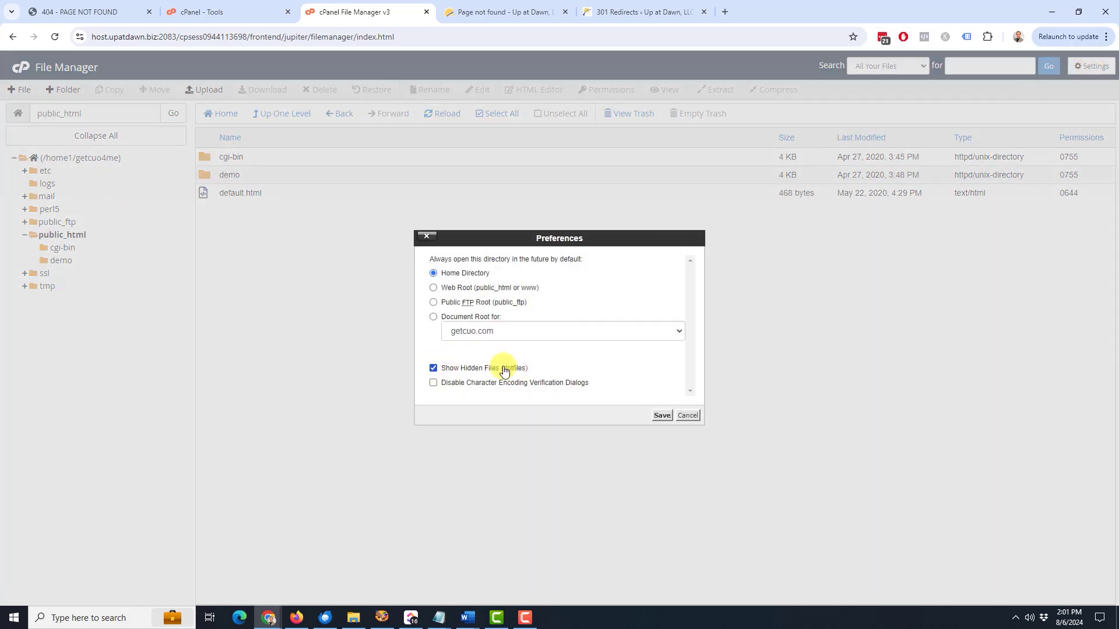
pyautogui.click(663, 416)
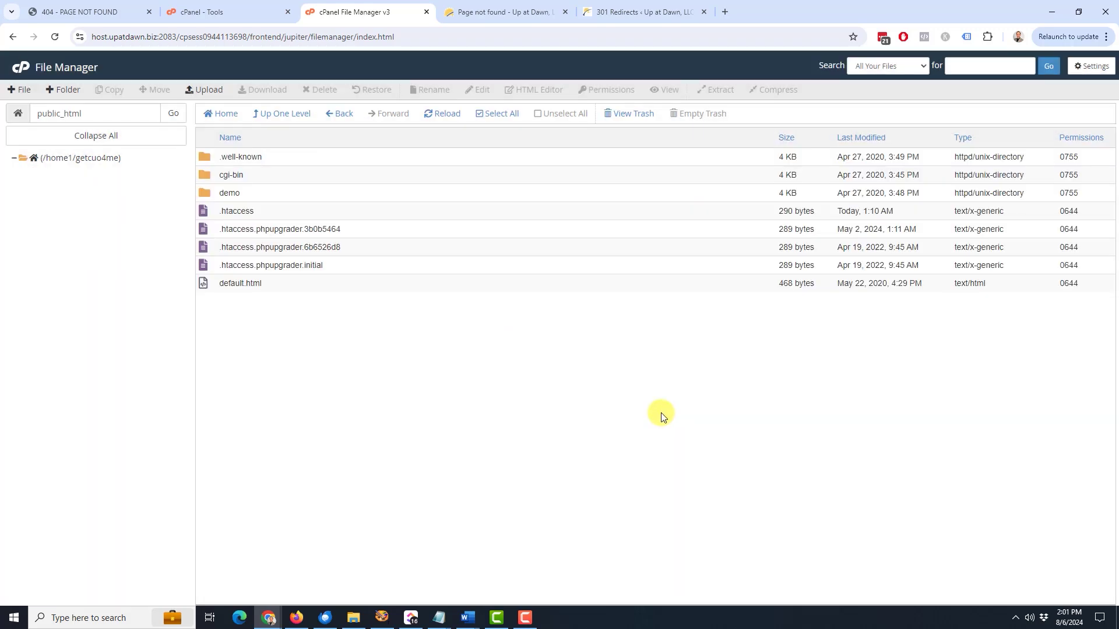
# Step: Open the .htaccess file in public_html for editing
pyautogui.click(207, 211)
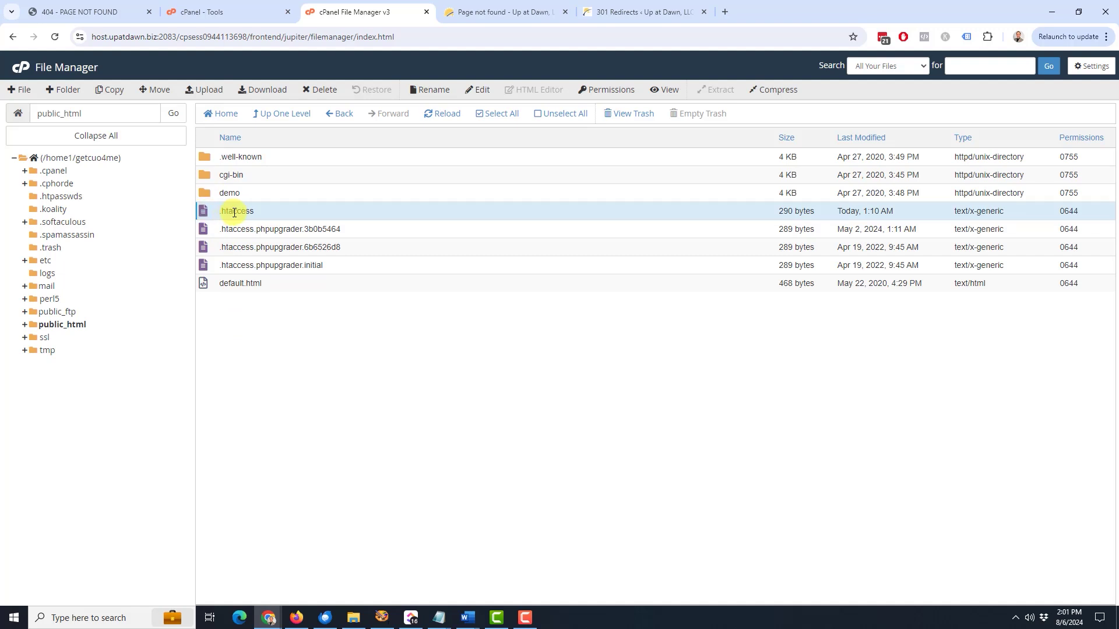
pyautogui.click(481, 91)
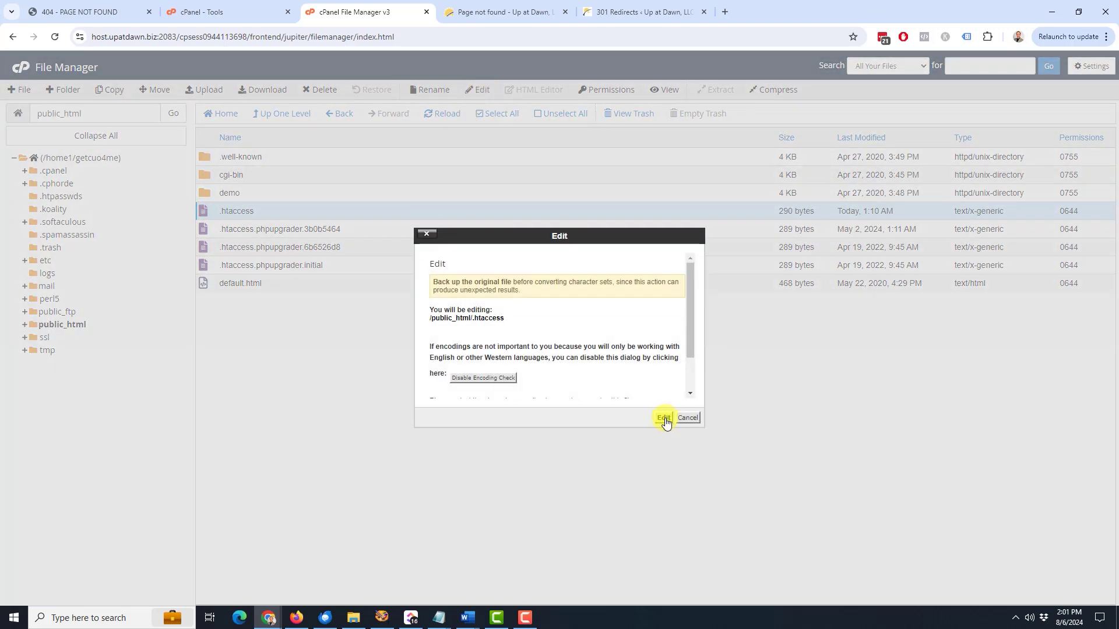
pyautogui.click(664, 417)
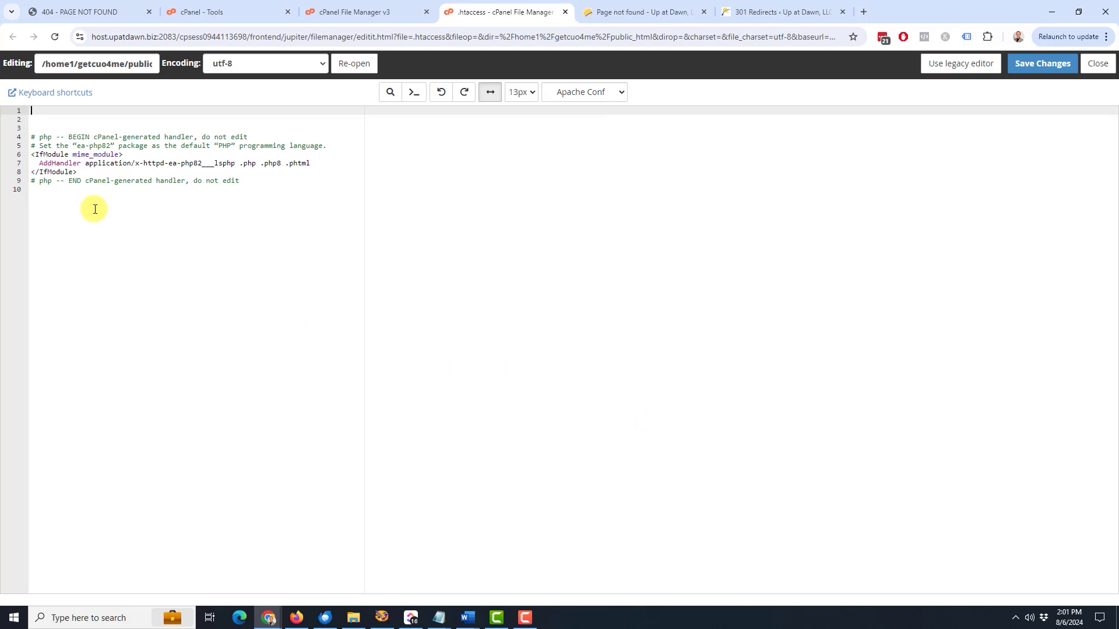
# Step: Delete the three blank lines above the PHP handler block in .htaccess
pyautogui.press('Delete')
pyautogui.press('Delete')
pyautogui.press('Delete')
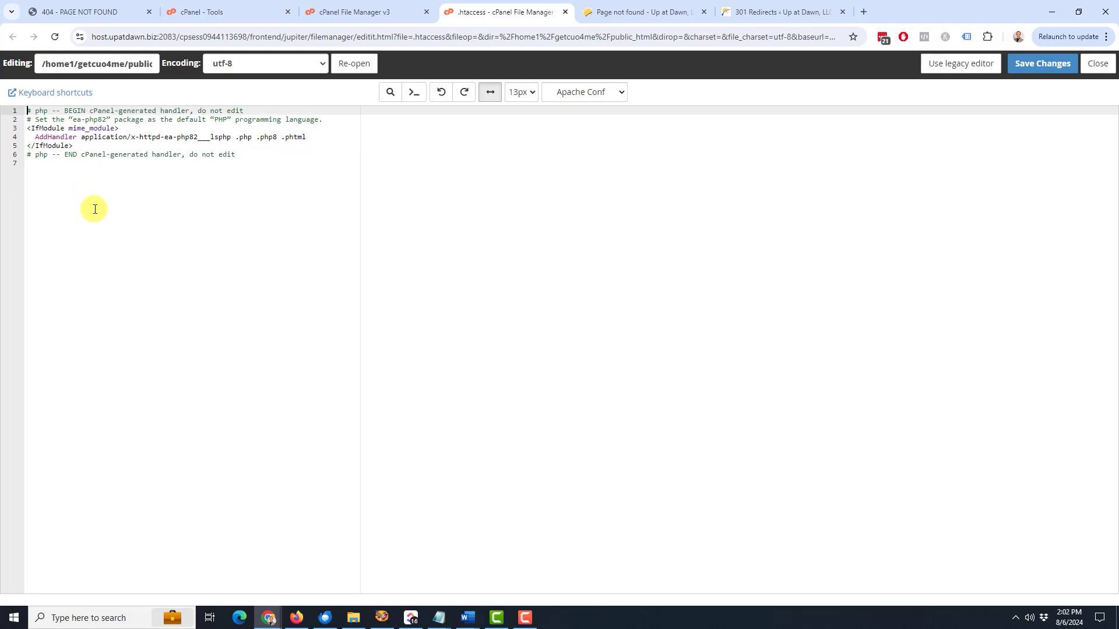
pyautogui.press('Down')
pyautogui.press('Down')
pyautogui.press('Down')
pyautogui.press('Down')
pyautogui.press('Down')
pyautogui.press('Down')
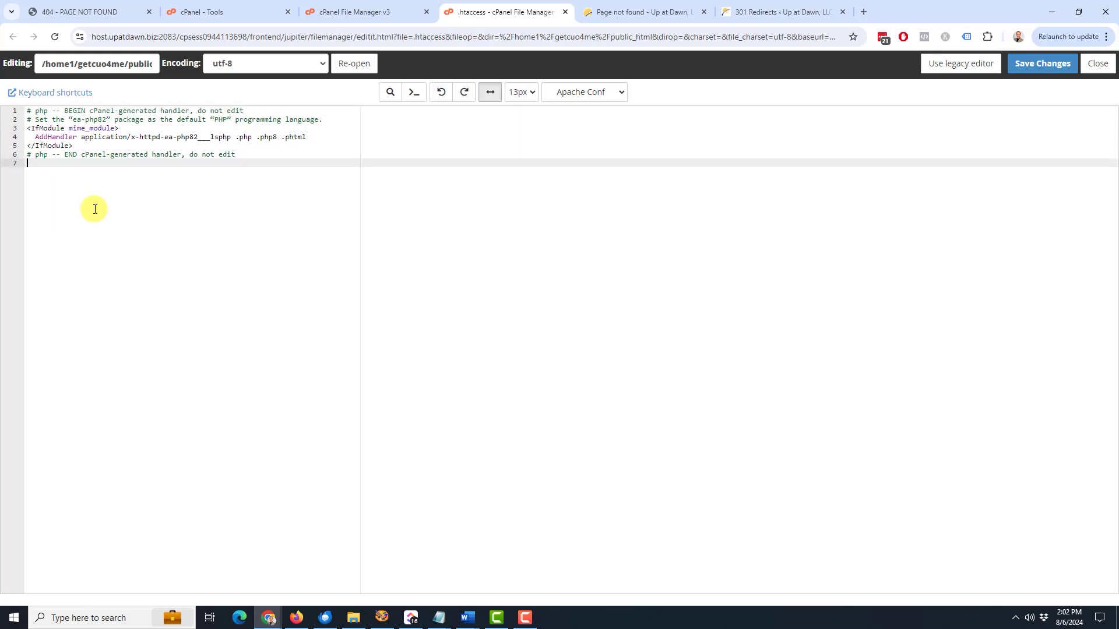
pyautogui.press('Return')
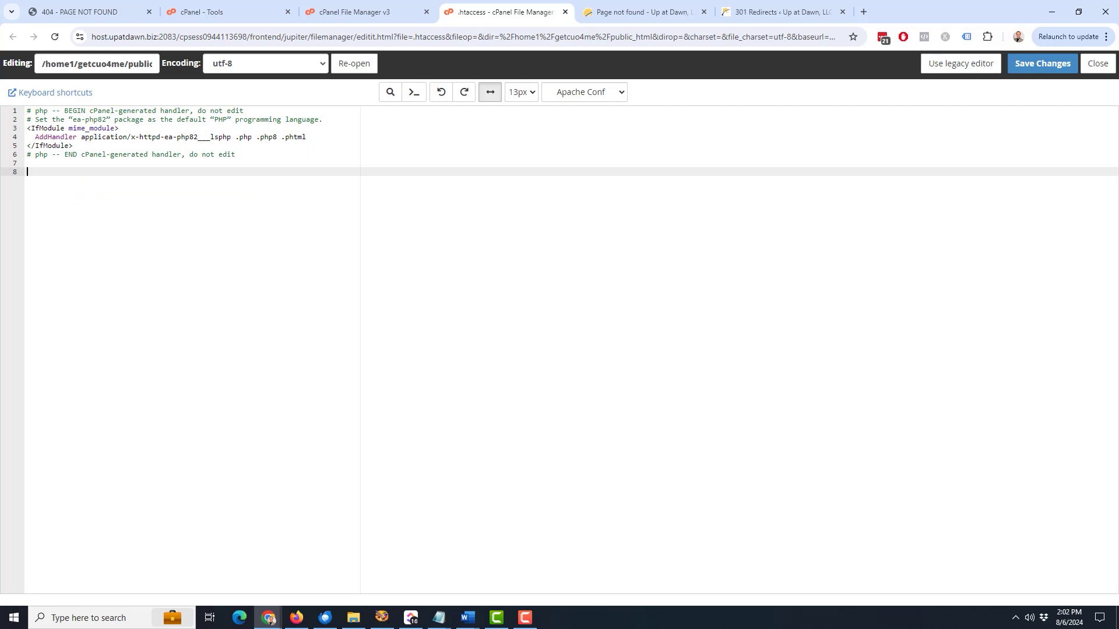
pyautogui.click(467, 618)
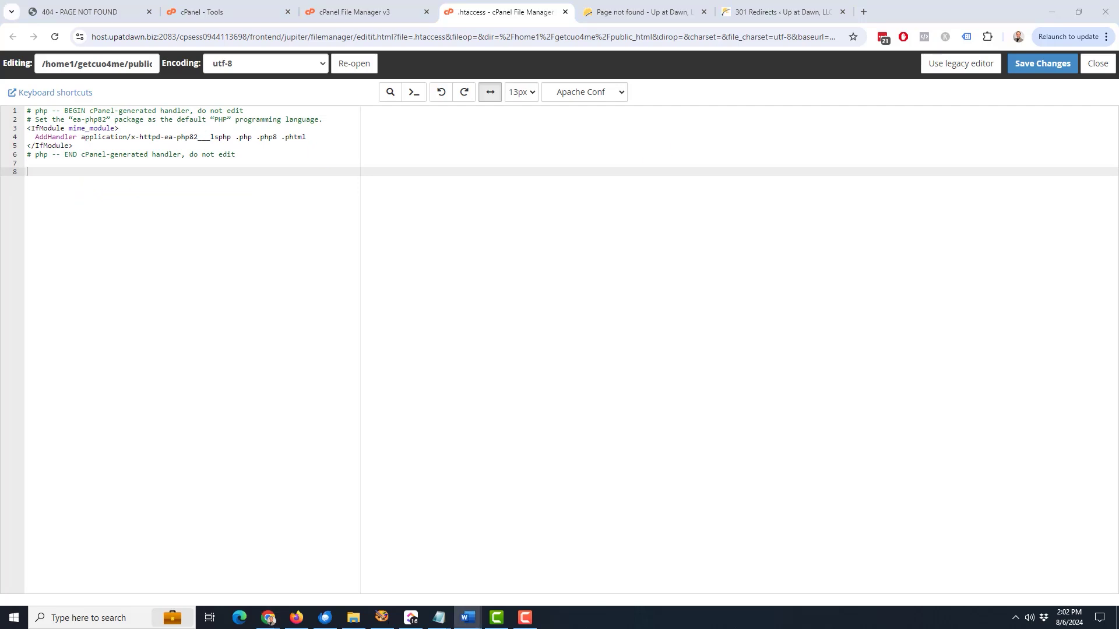
pyautogui.click(42, 170)
pyautogui.write('Redirect 301 /old-page-url https://yourdomain.com/new-page-url')
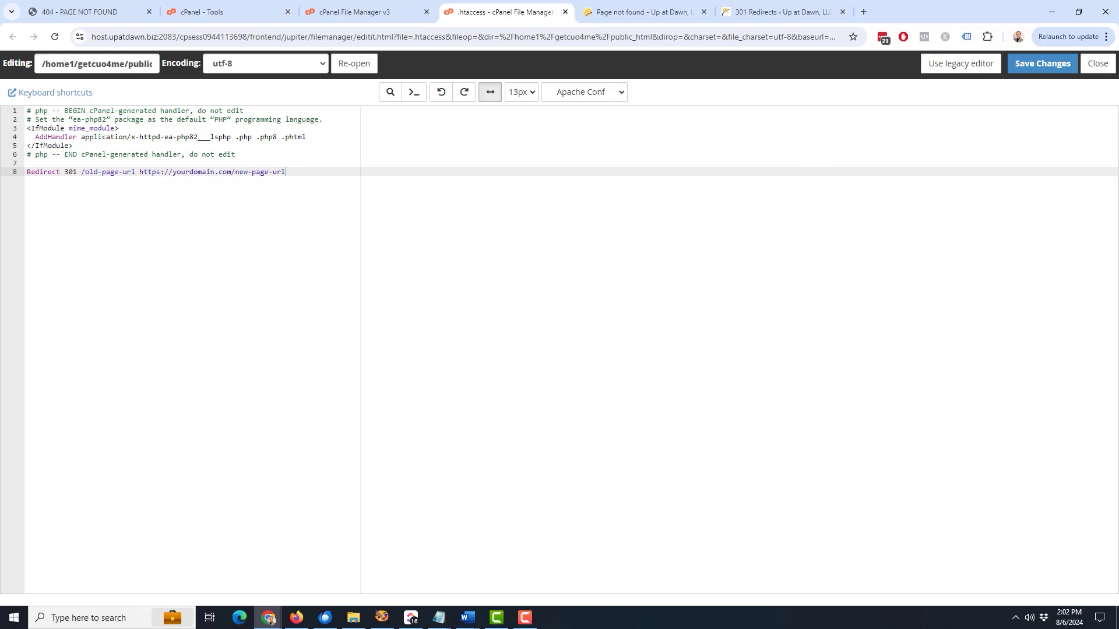
pyautogui.click(468, 618)
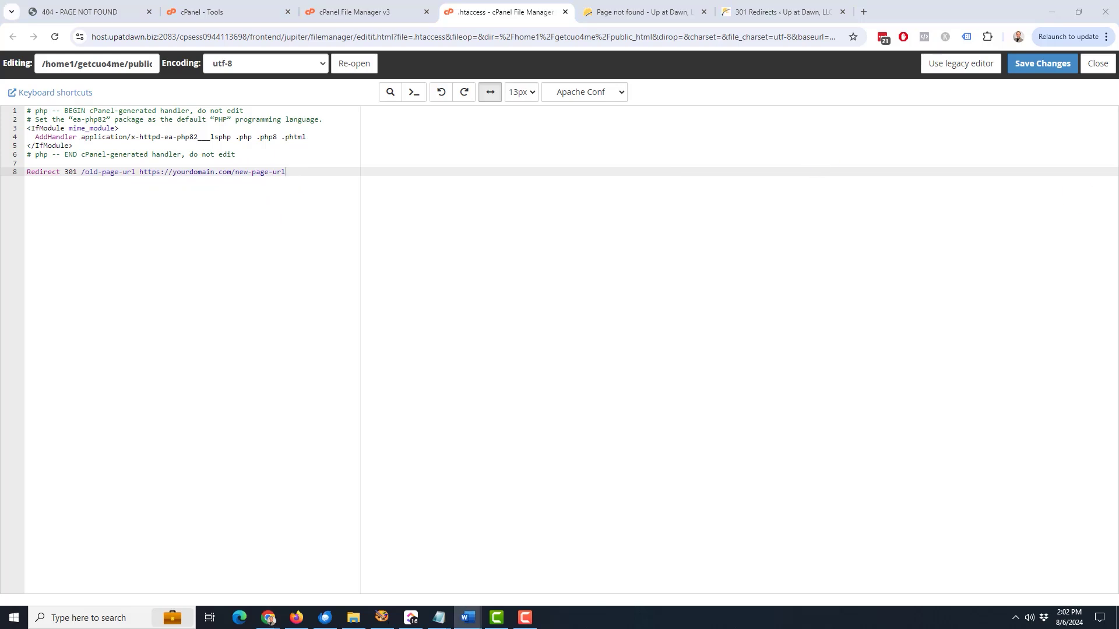
pyautogui.click(286, 169)
pyautogui.hotkey('shift', 'Home')
pyautogui.write('Redirect 301 /classes https://www.chocolateuniversityonline.com/fp/classes/cuo/')
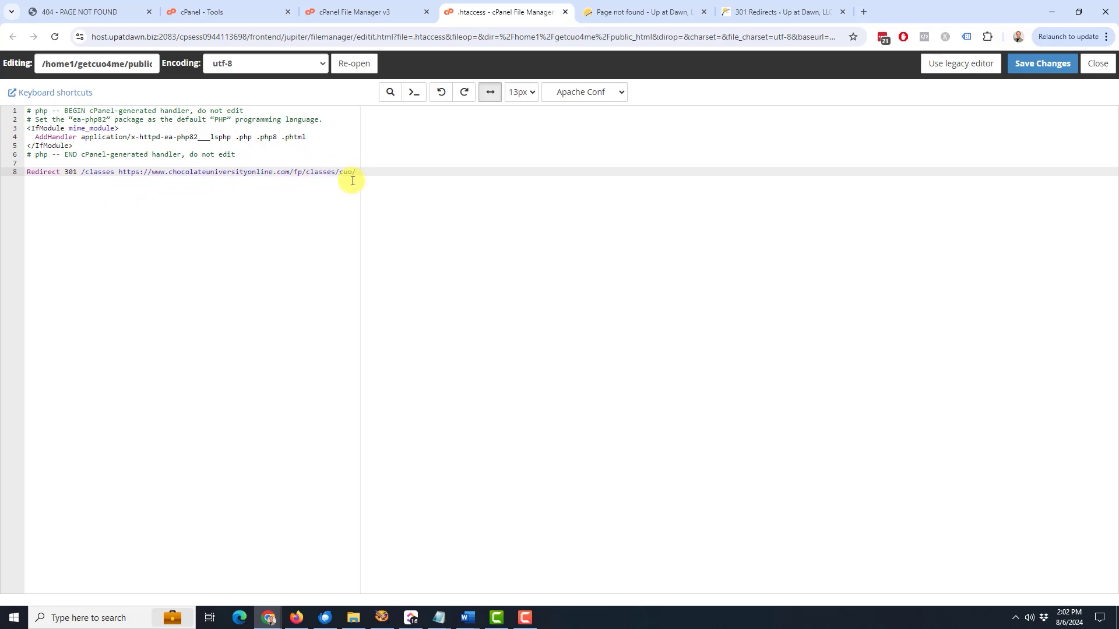
# Step: Check the getcuo.com/classes page in the browser and return to the .htaccess editor
pyautogui.click(80, 12)
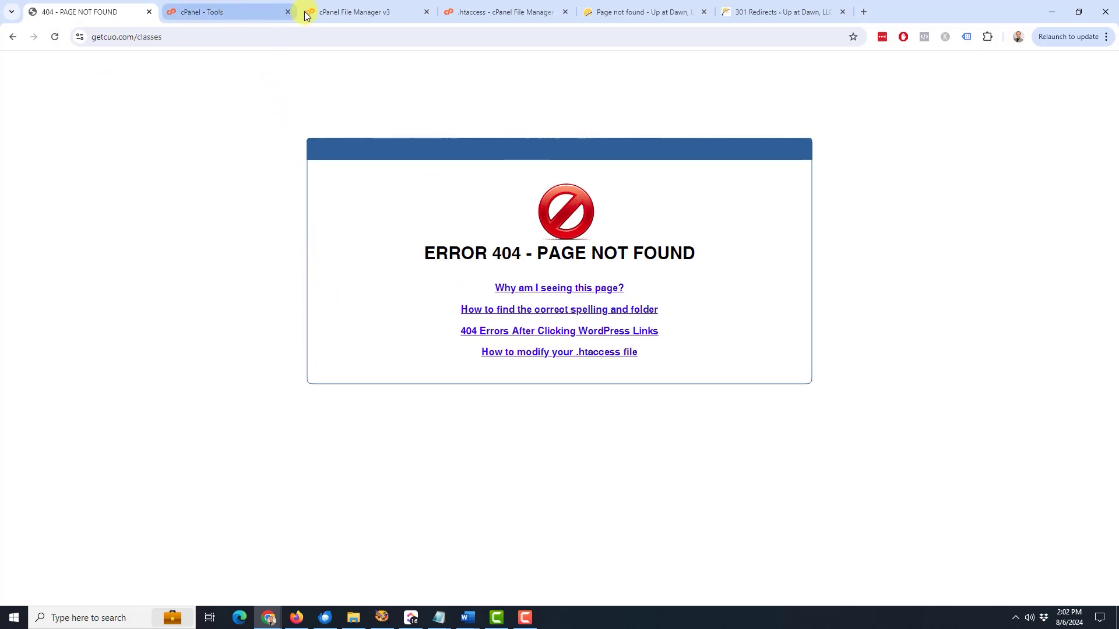
pyautogui.click(348, 13)
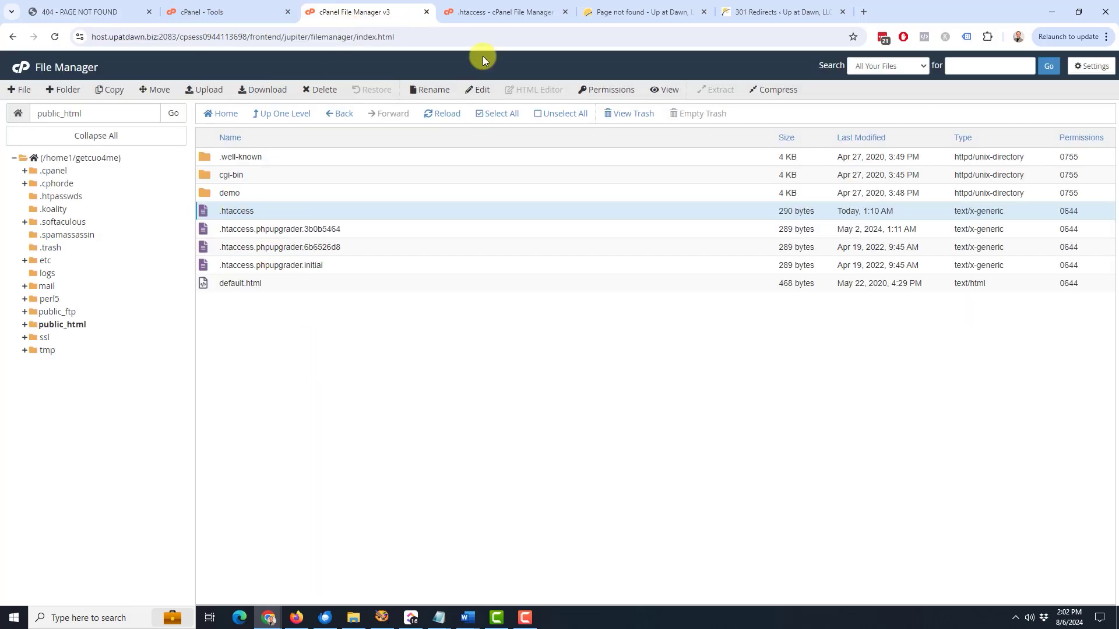
pyautogui.click(495, 12)
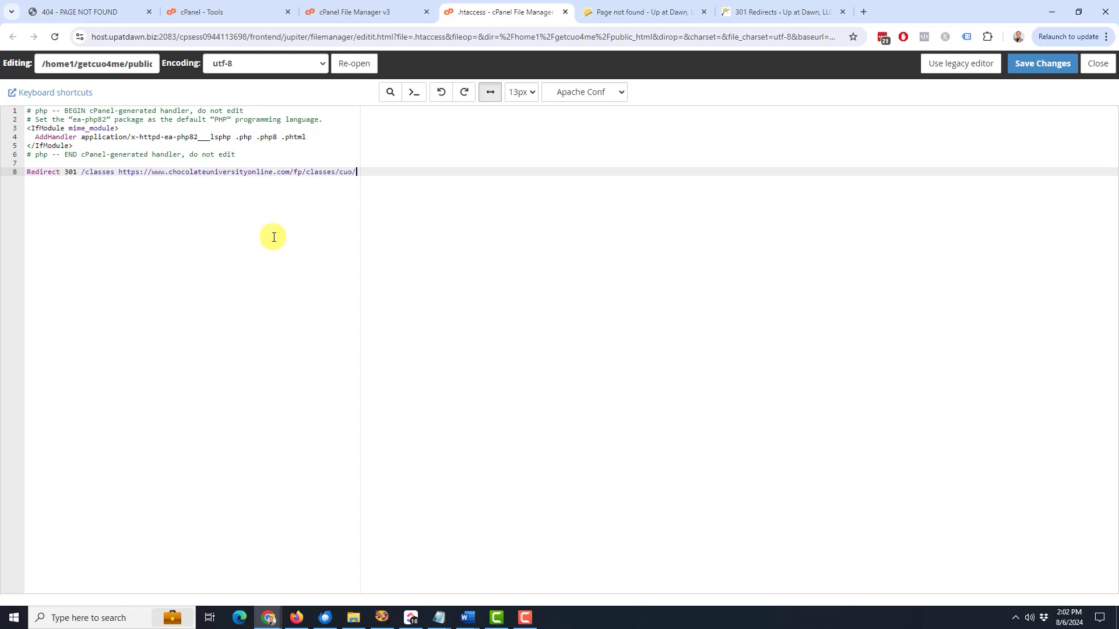
# Step: Add a line break after the redirect rule, save the .htaccess changes and close the editor
pyautogui.press('Return')
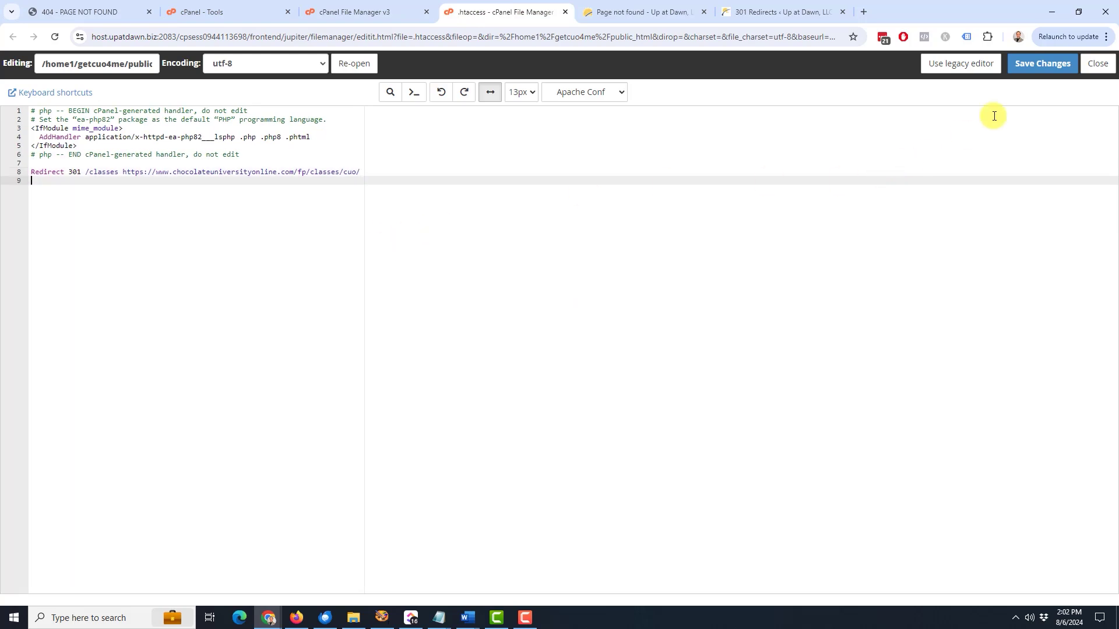
pyautogui.click(1041, 64)
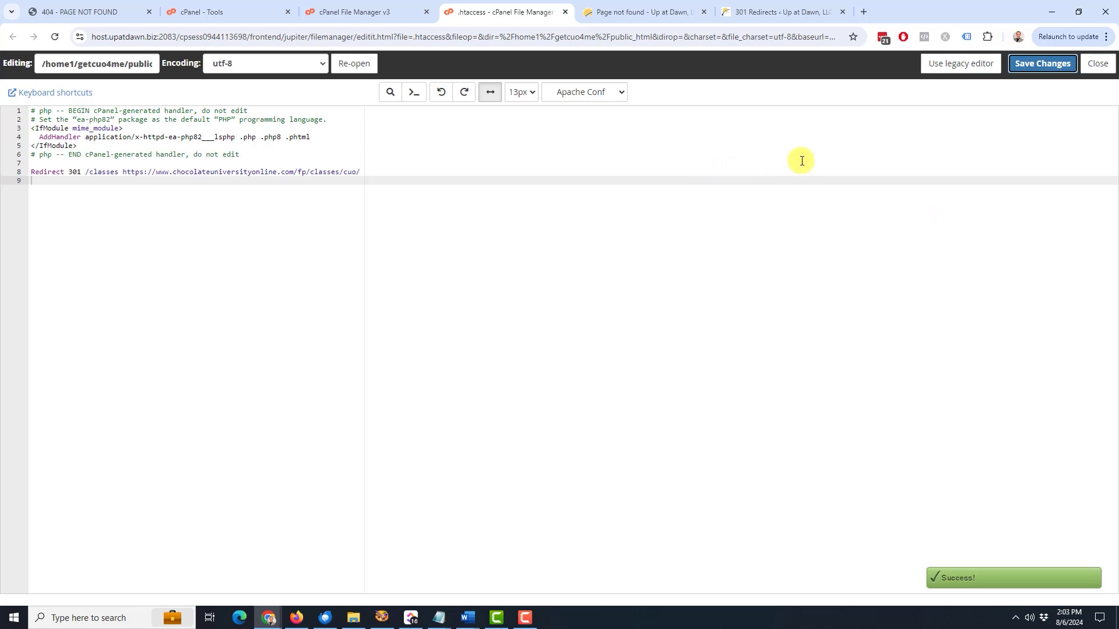
pyautogui.click(1099, 65)
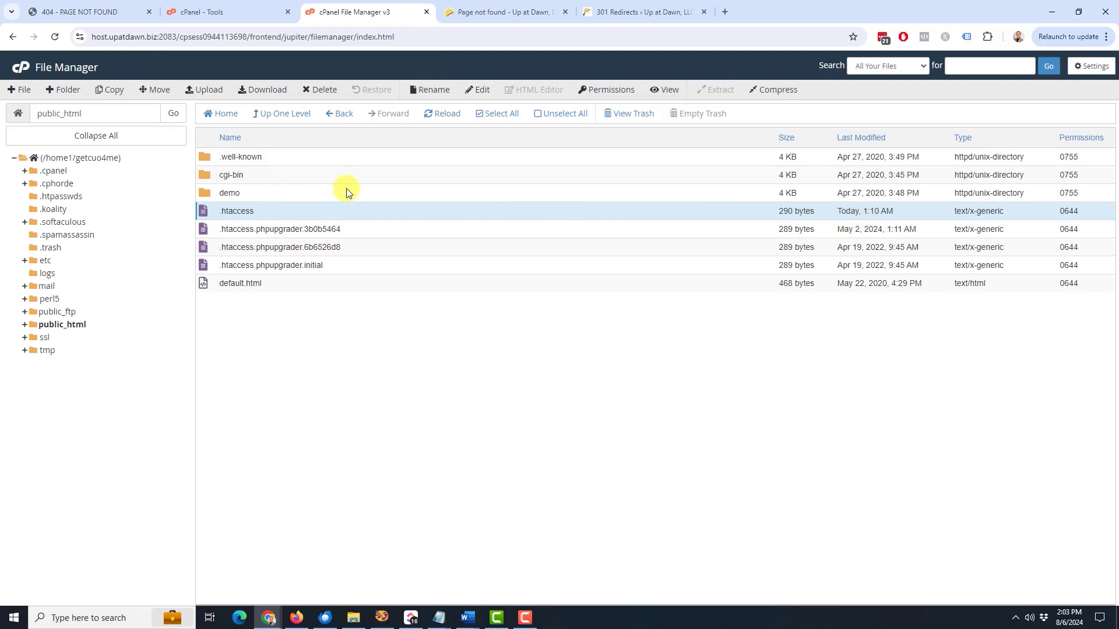
# Step: Refresh the public_html file list and test the redirect from getcuo.com/classes, returning to the file manager
pyautogui.click(436, 114)
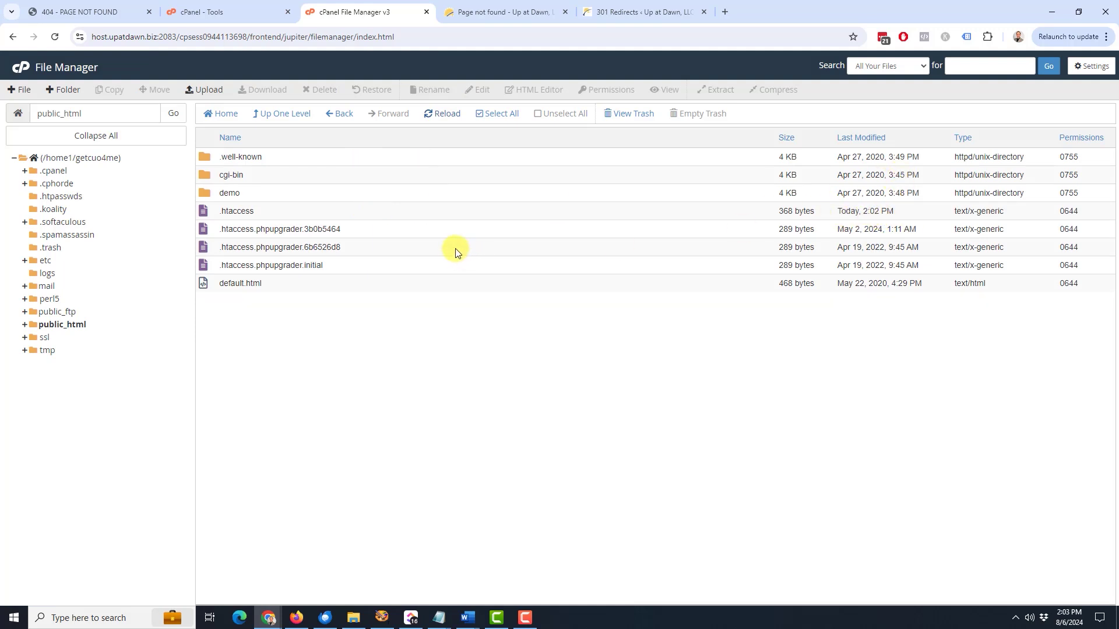
pyautogui.click(112, 13)
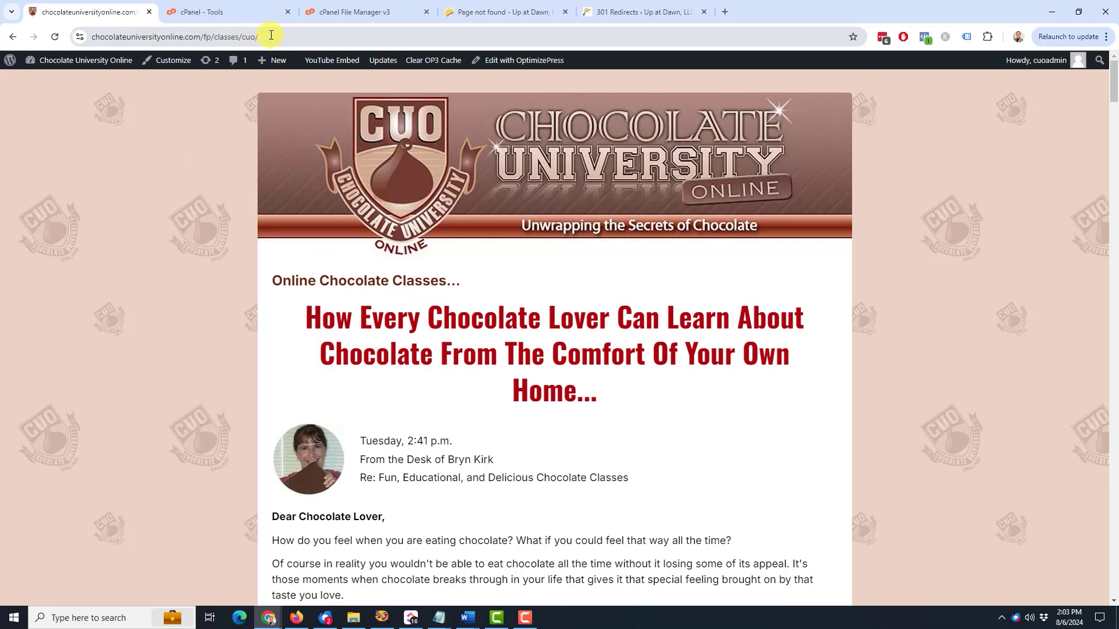
pyautogui.click(329, 12)
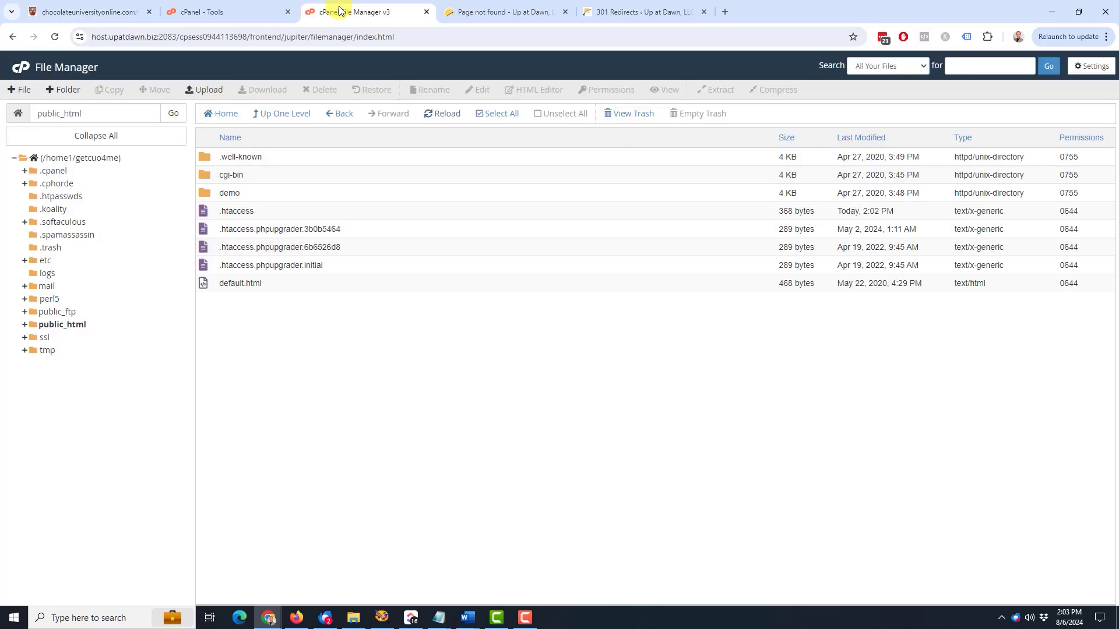
# Step: Reopen .htaccess in the editor to review the /classes redirect rule, and close it without changes
pyautogui.click(206, 211)
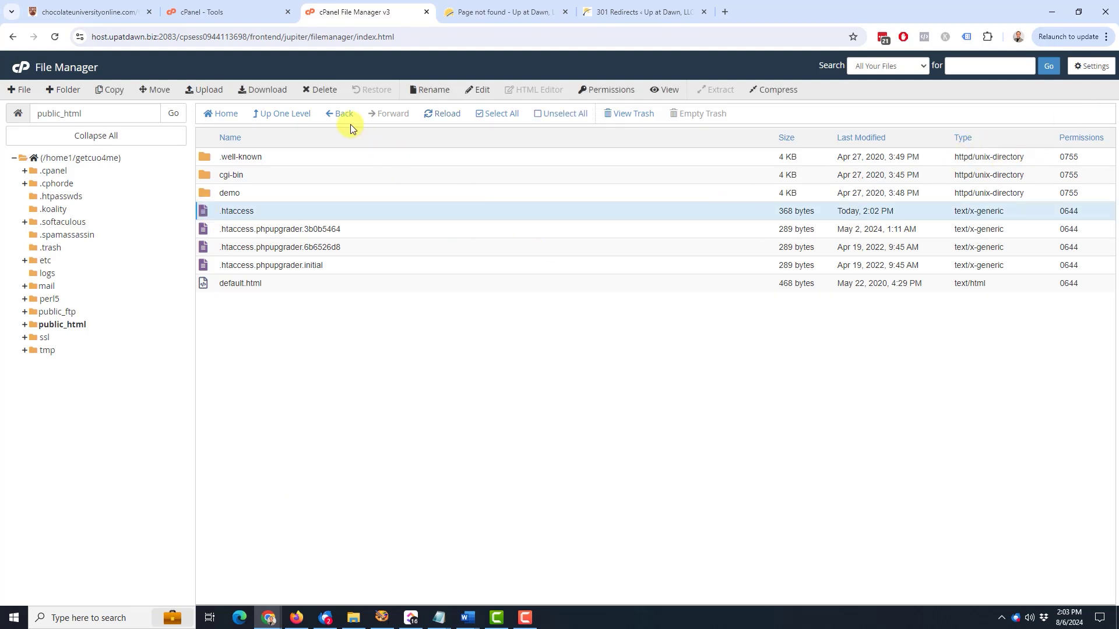
pyautogui.click(478, 90)
pyautogui.click(660, 419)
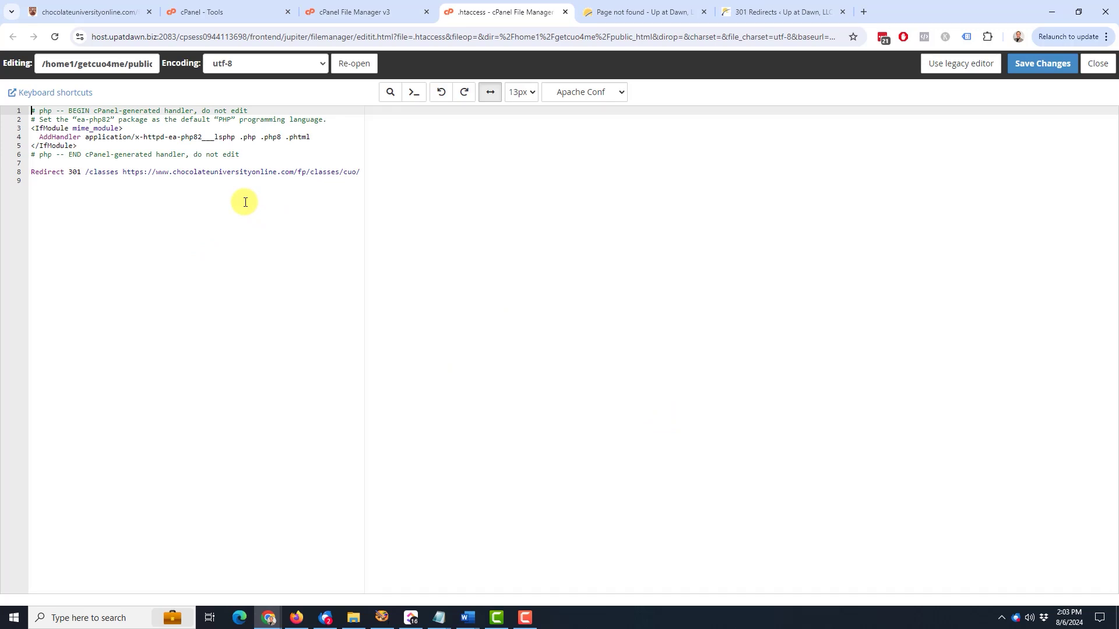
pyautogui.click(1094, 69)
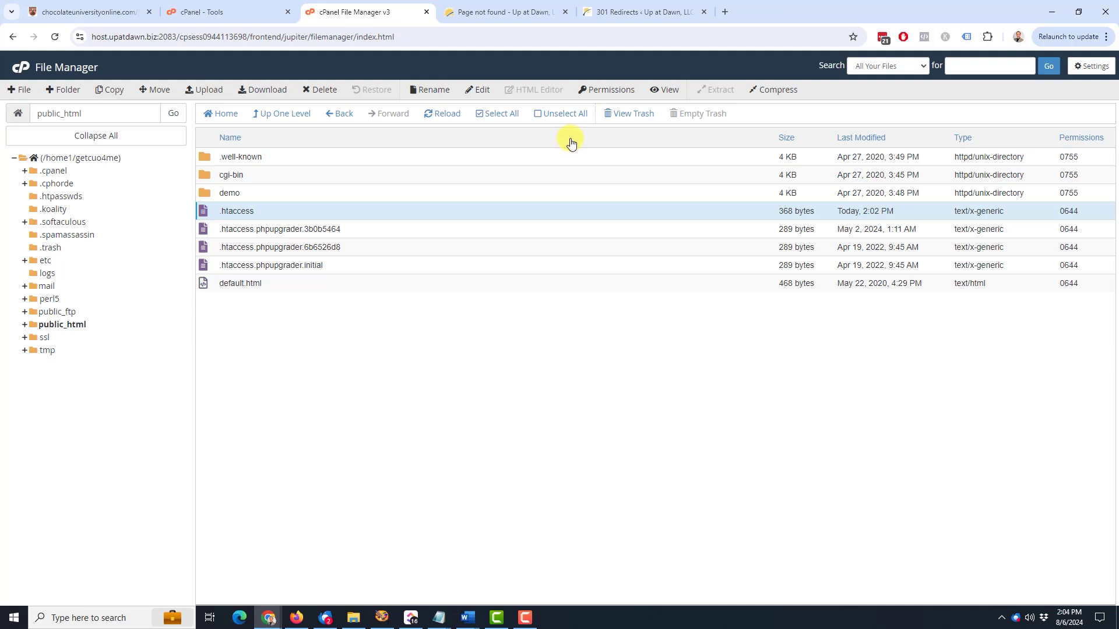
# Step: Reload upatdawn.biz/classes to check it, and switch to the WordPress admin's Simple 301 Redirects page
pyautogui.click(506, 10)
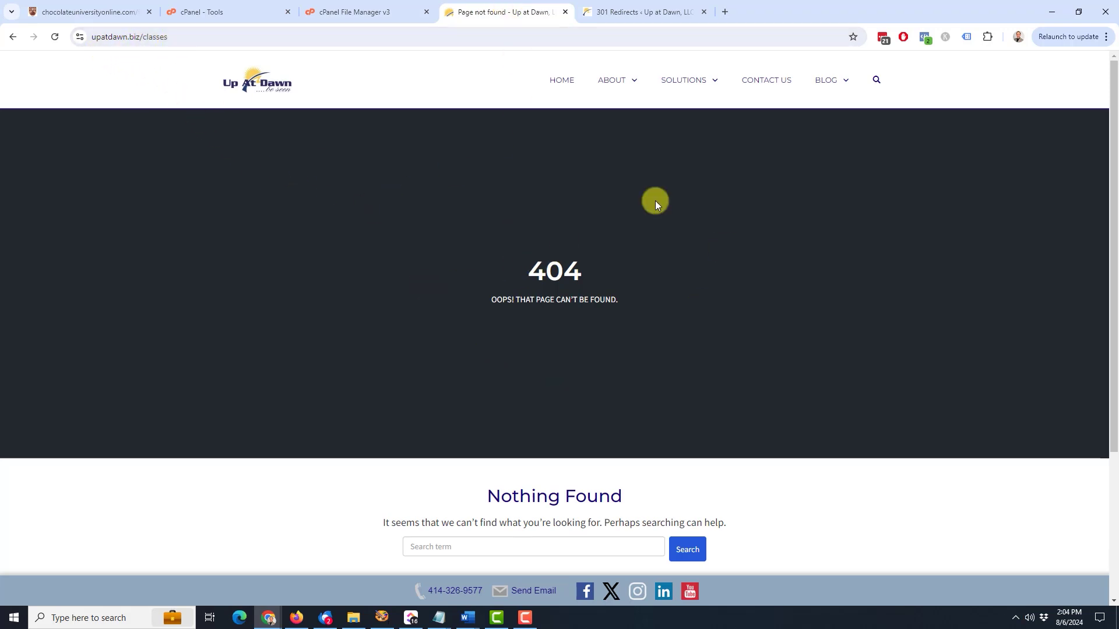
pyautogui.click(54, 38)
pyautogui.click(645, 12)
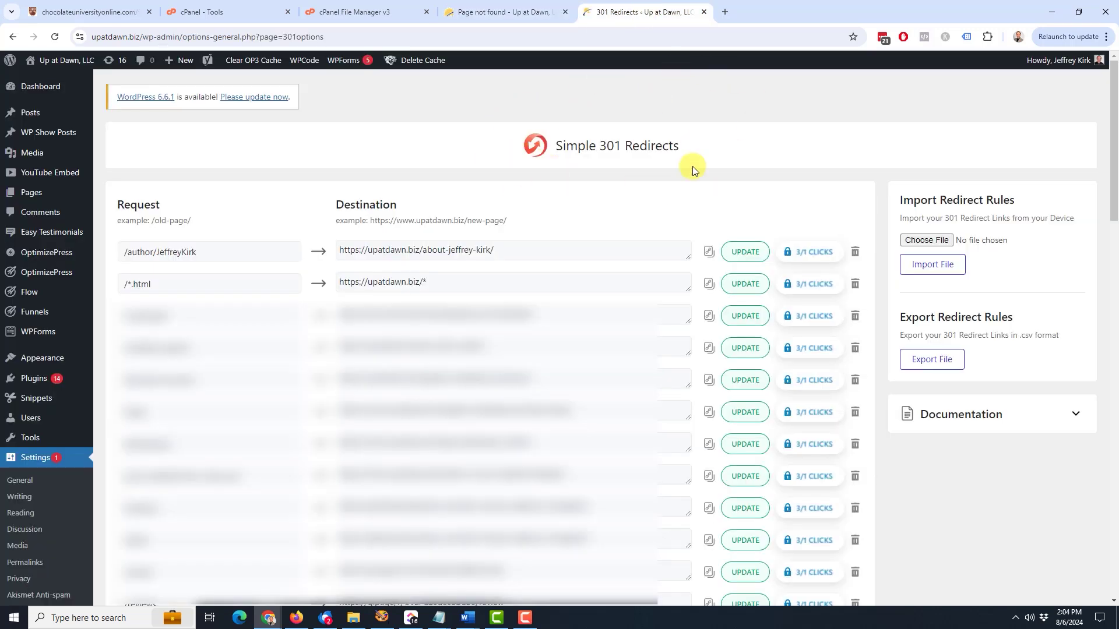
# Step: Search the WordPress plugins available to add for "redirects" and look through the results
pyautogui.moveTo(26, 379)
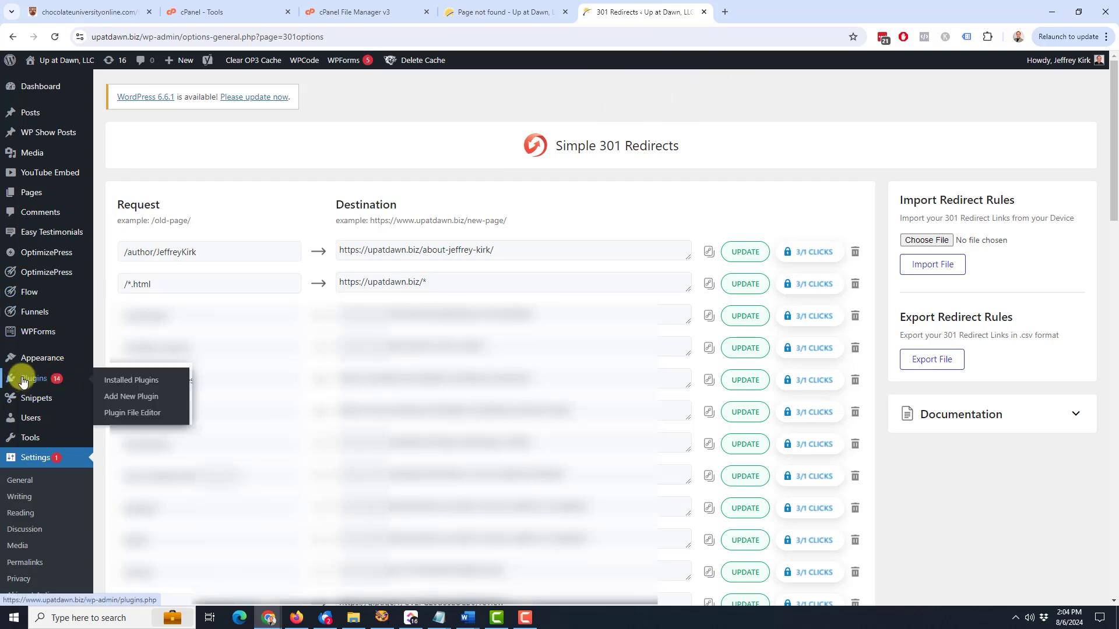
pyautogui.click(143, 396)
pyautogui.click(970, 162)
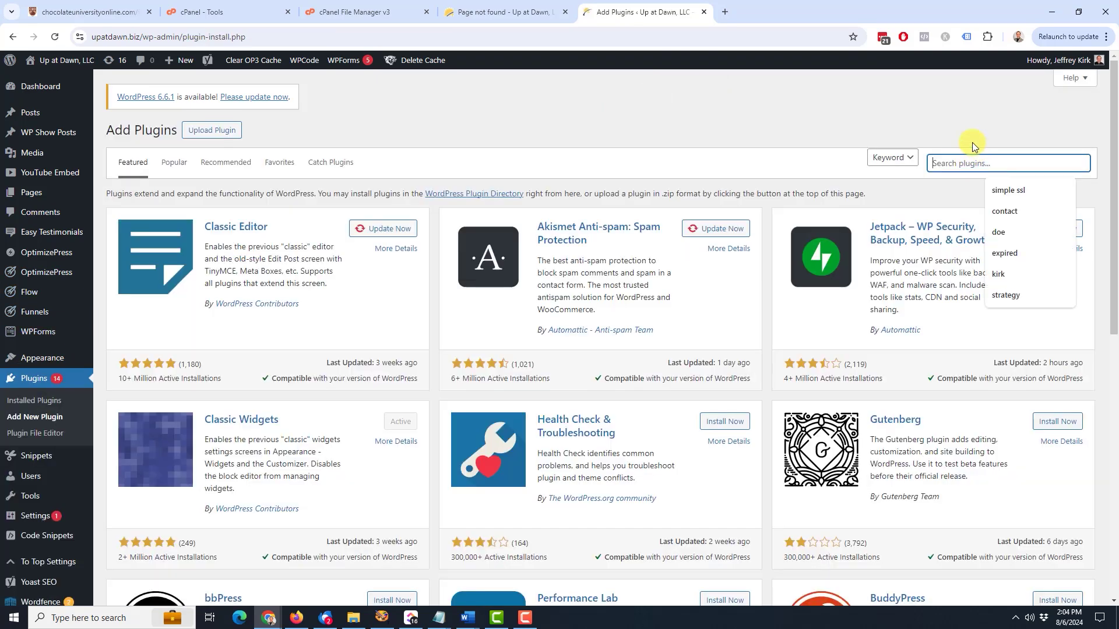
pyautogui.write('redirects')
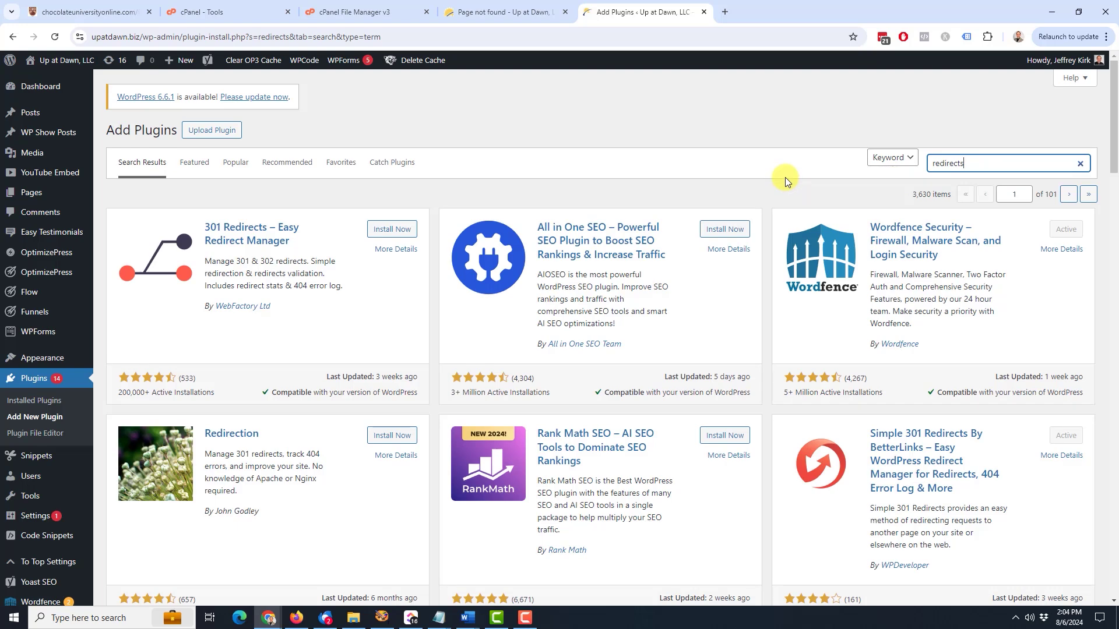
pyautogui.scroll(-2, 793, 174)
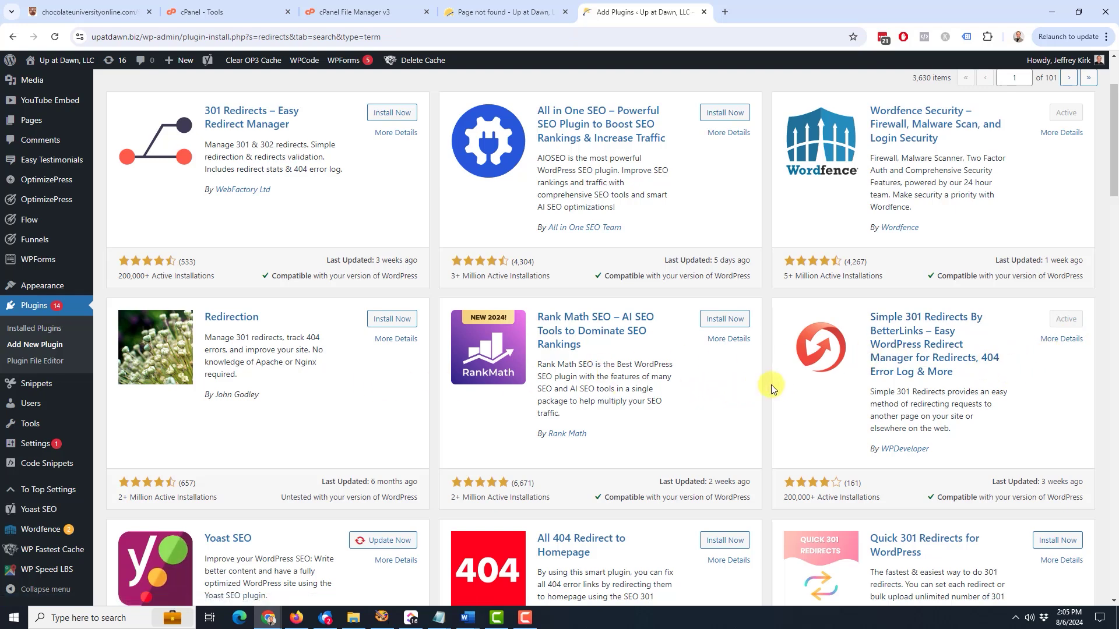
pyautogui.scroll(2, 802, 382)
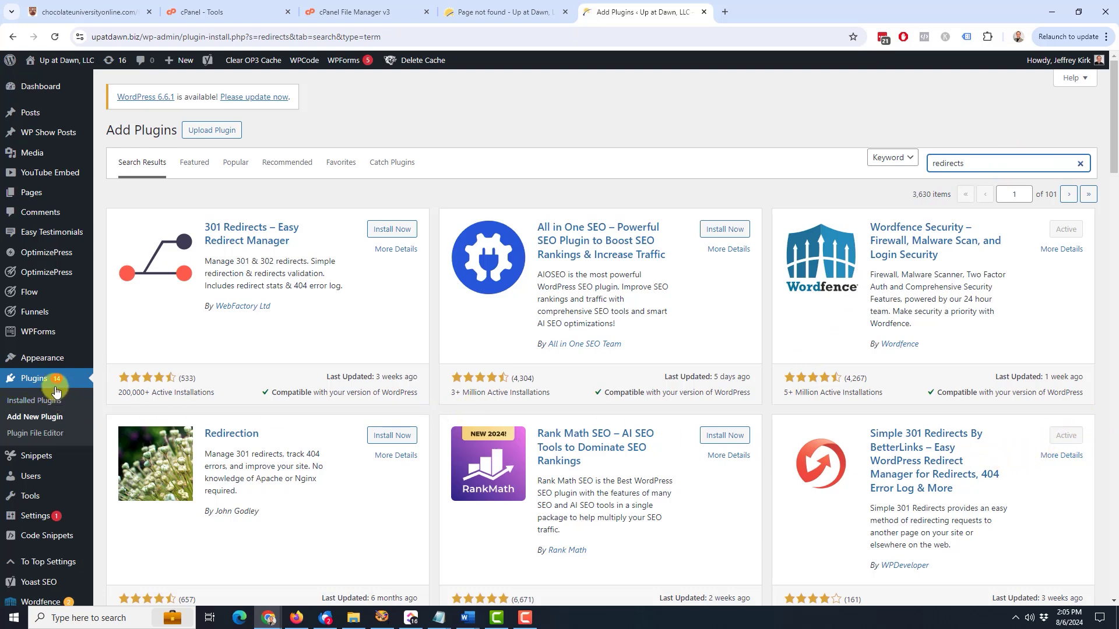
# Step: Open the 301 Redirects settings page of the WordPress site
pyautogui.scroll(-2, 50, 382)
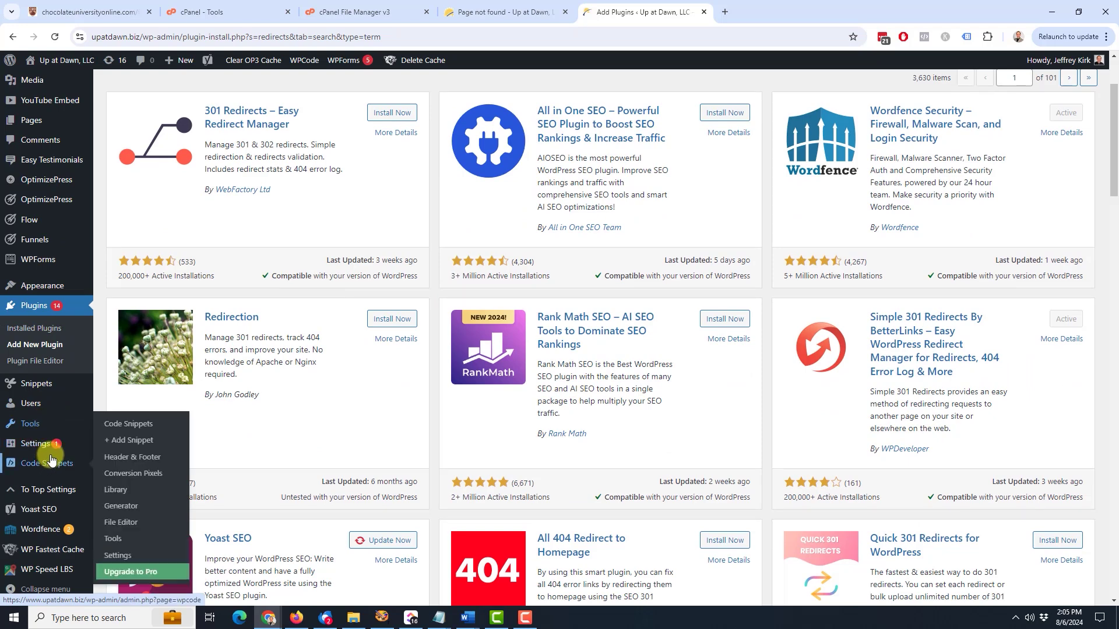
pyautogui.moveTo(38, 447)
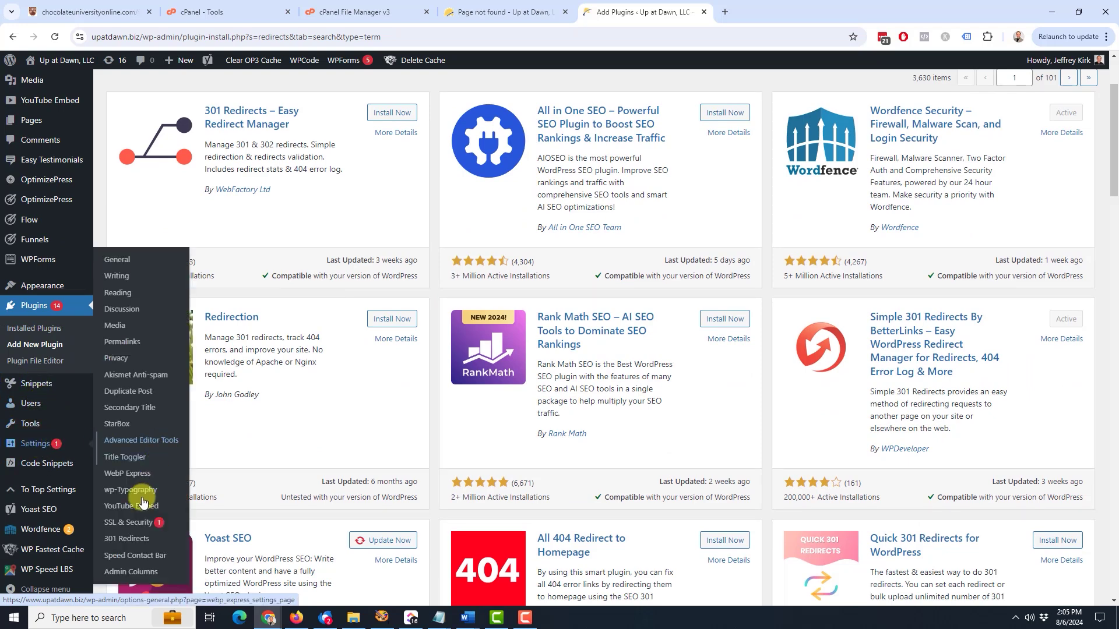
pyautogui.click(125, 542)
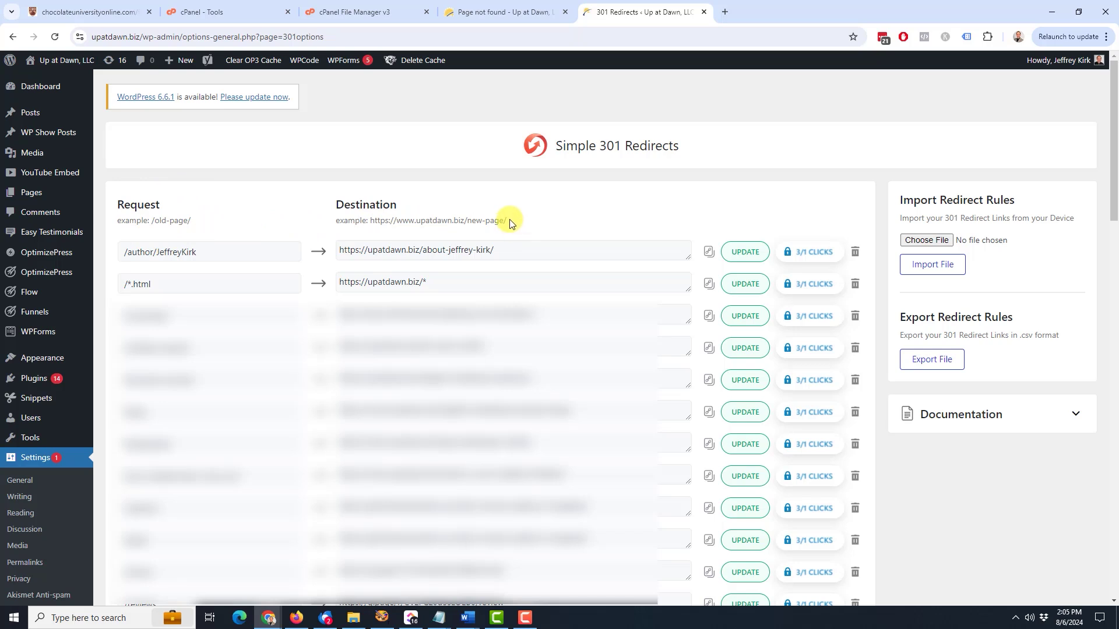
# Step: Review the first two existing redirect rules, including the wildcard in the /*.html request
pyautogui.click(120, 251)
pyautogui.doubleClick(131, 284)
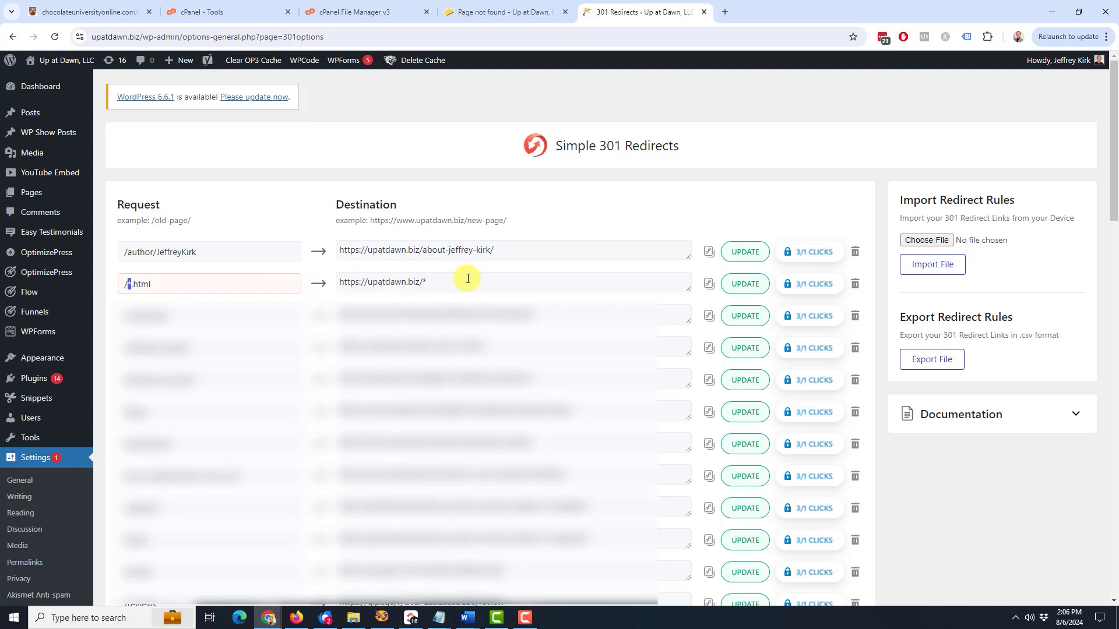
# Step: Enter /classes as the request path in the empty redirect row at the end of the rules list
pyautogui.scroll(-20, 463, 279)
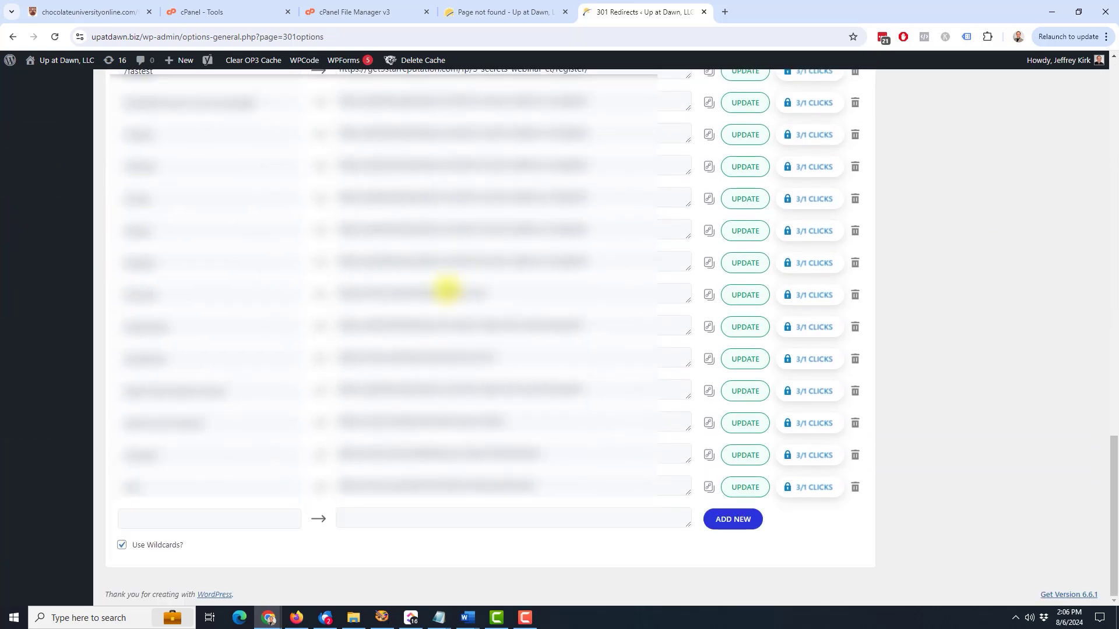
pyautogui.click(147, 519)
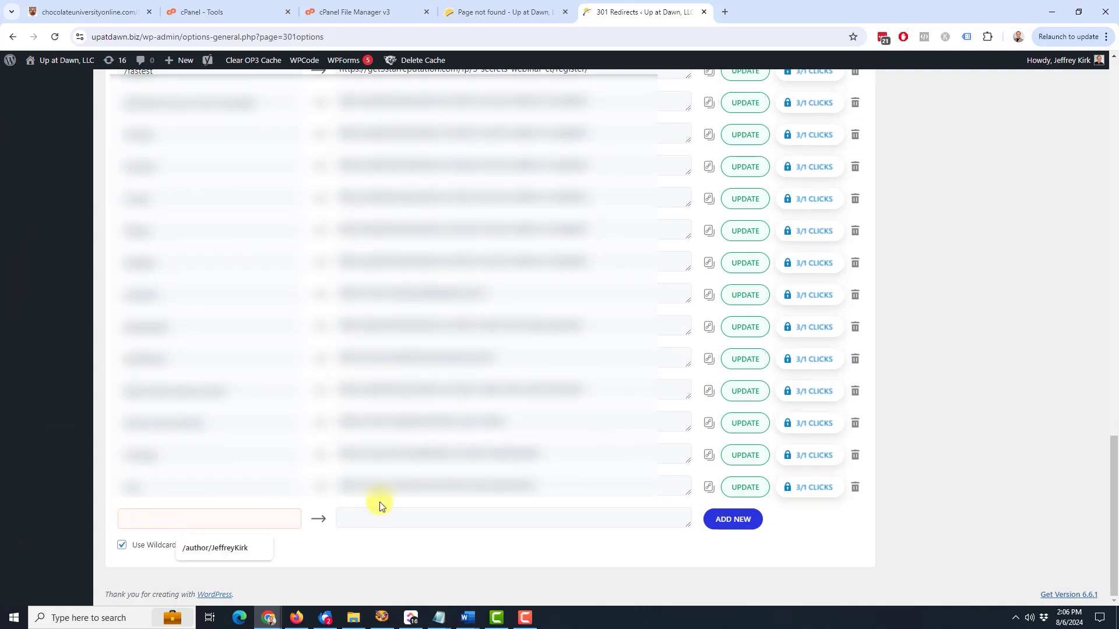
pyautogui.hotkey('alt', 'Tab')
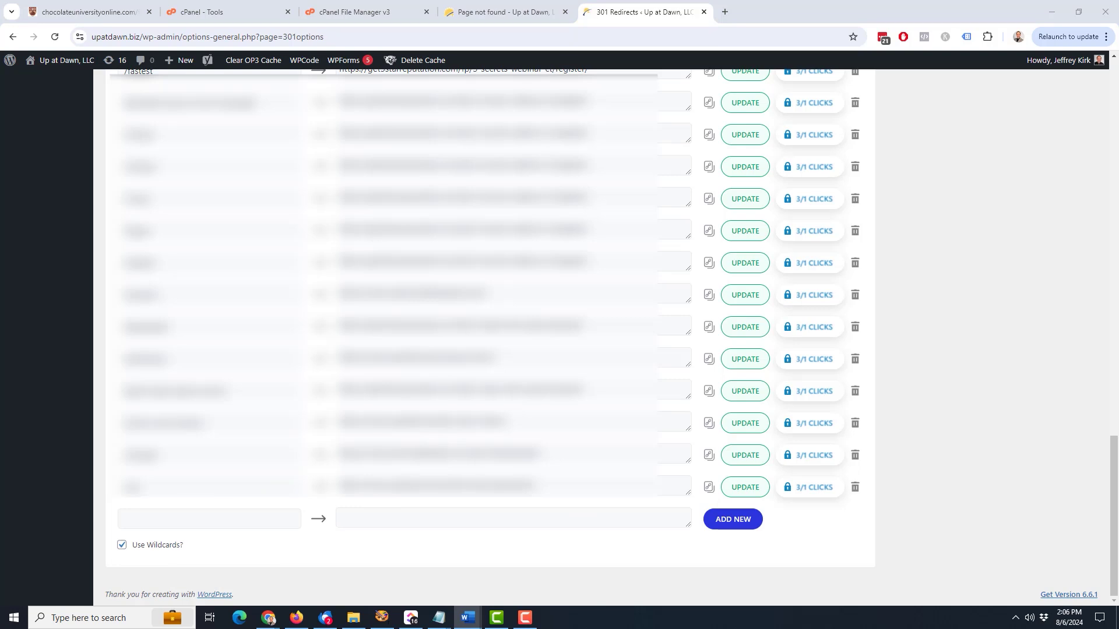
pyautogui.click(200, 512)
pyautogui.write('/classes')
pyautogui.press('Tab')
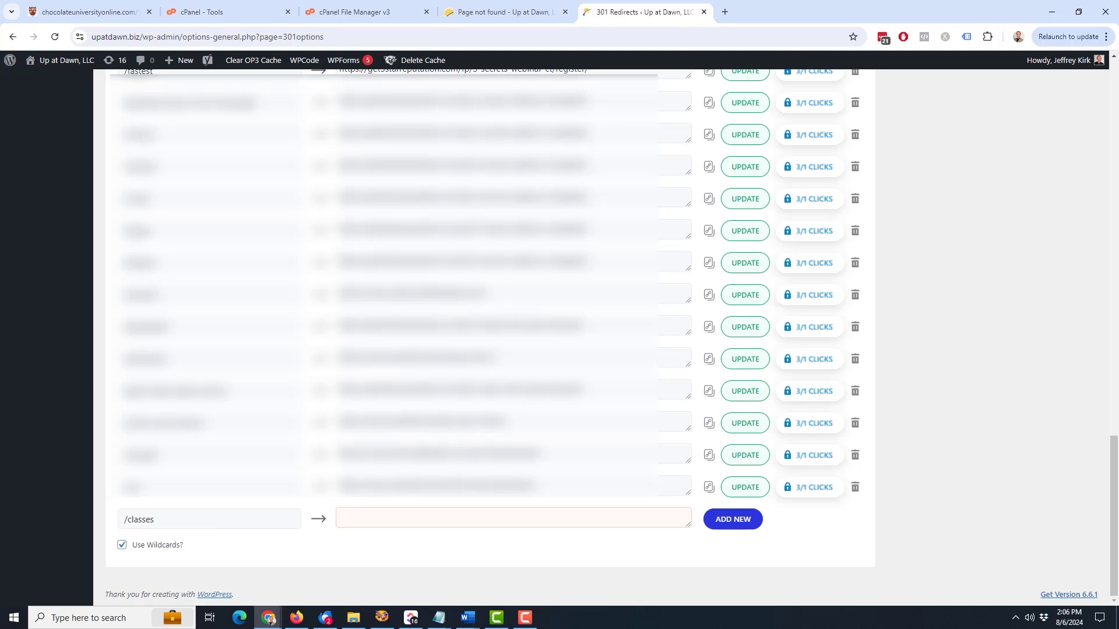
pyautogui.hotkey('alt', 'Tab')
pyautogui.click(345, 517)
pyautogui.write('https://www.chocolateuniversityonline.com/fp/classes/cuo/')
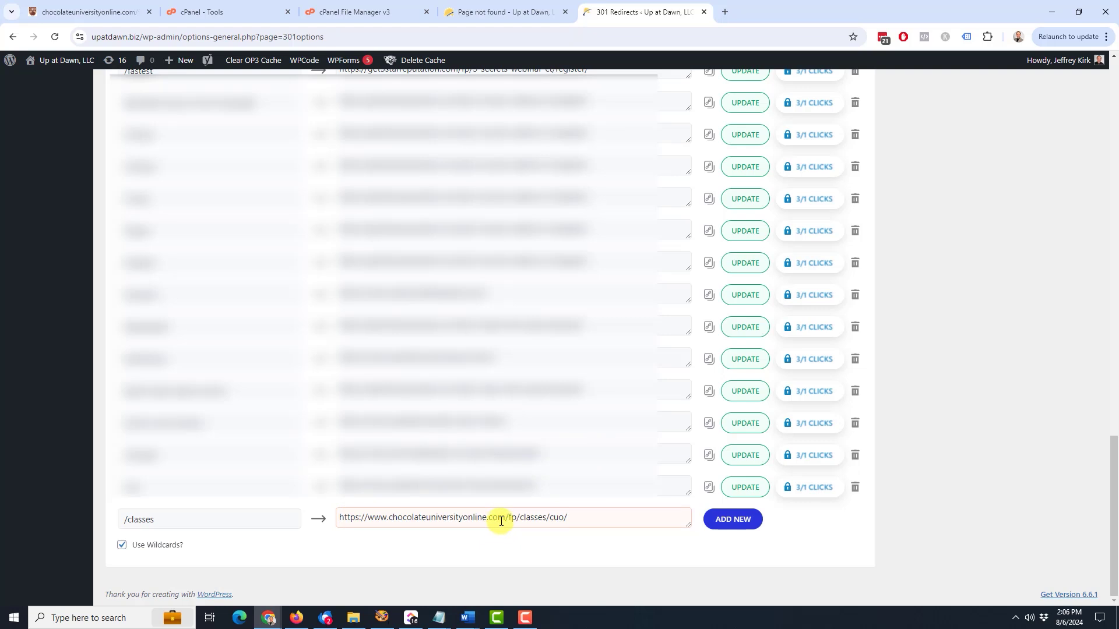
pyautogui.click(738, 525)
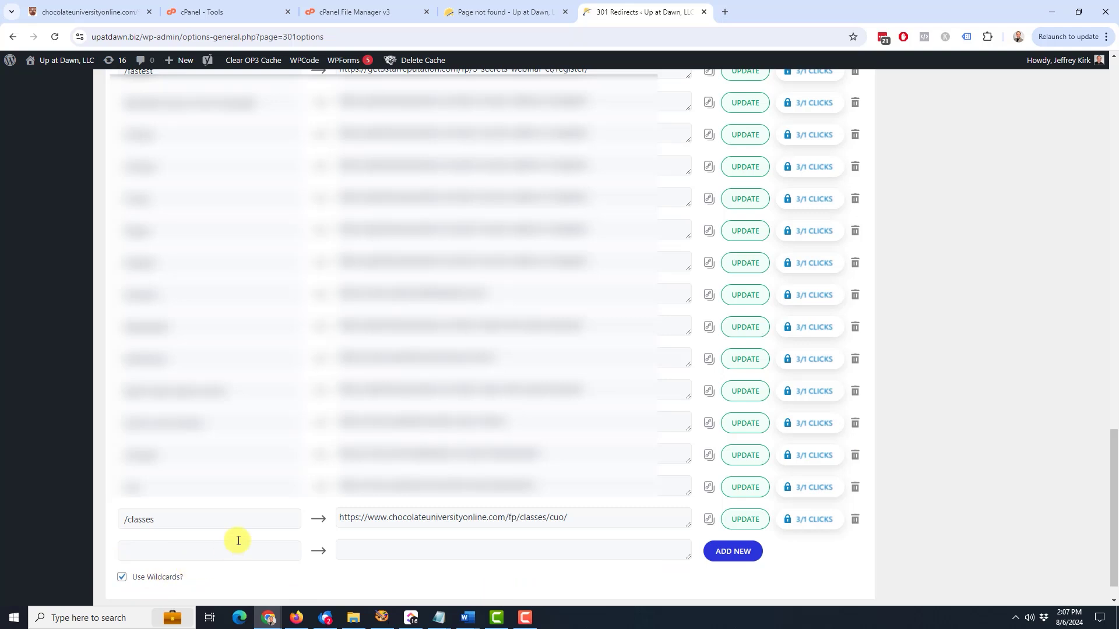
# Step: Switch to the open upatdawn.biz/classes page and reload it to test the redirect
pyautogui.click(513, 13)
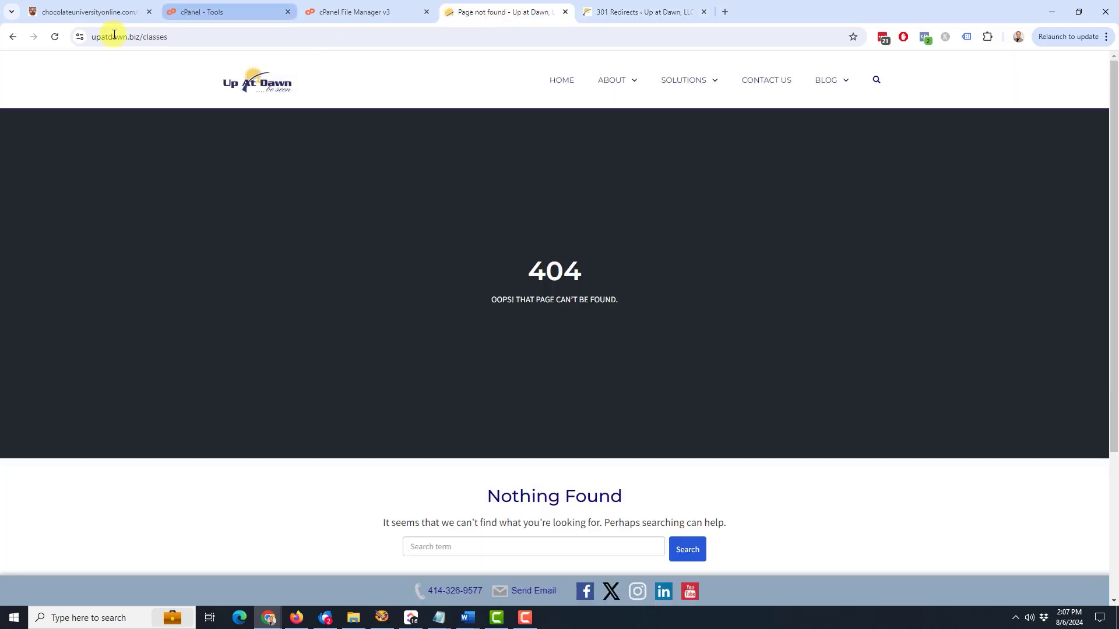
pyautogui.click(54, 38)
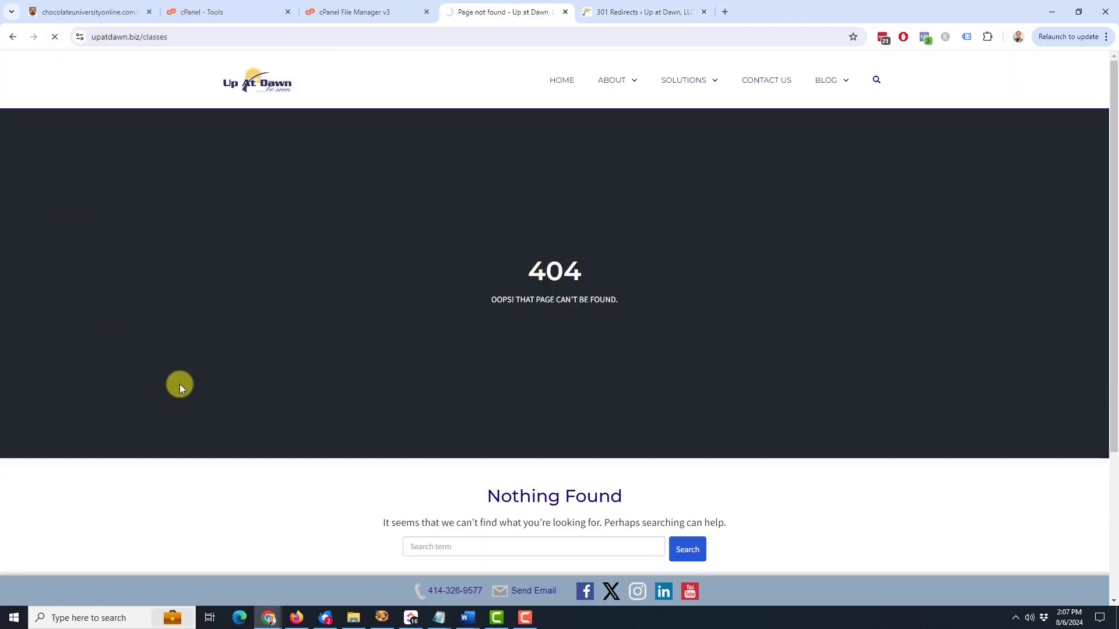